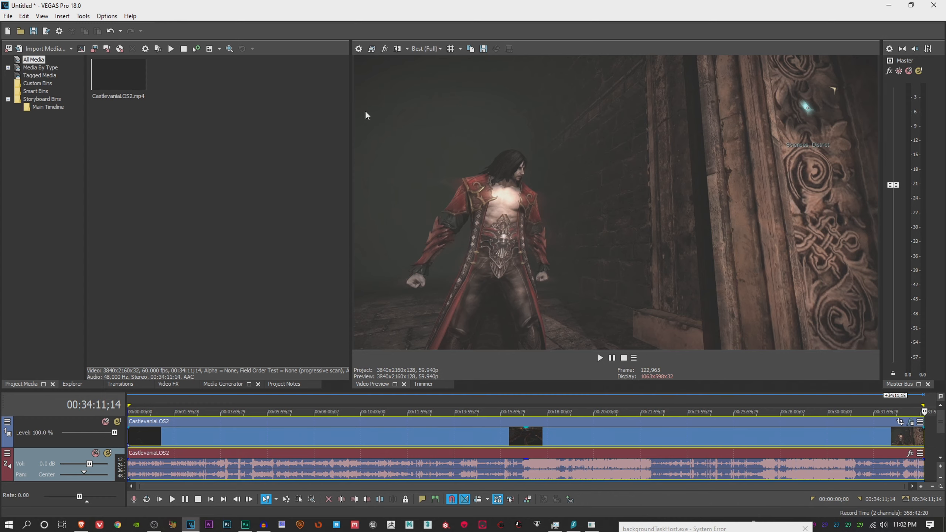
Examine the project's video and audio properties under the YouTube 2021 4K 60fps template
{"action": "left_click", "coordinate": [359, 49]}
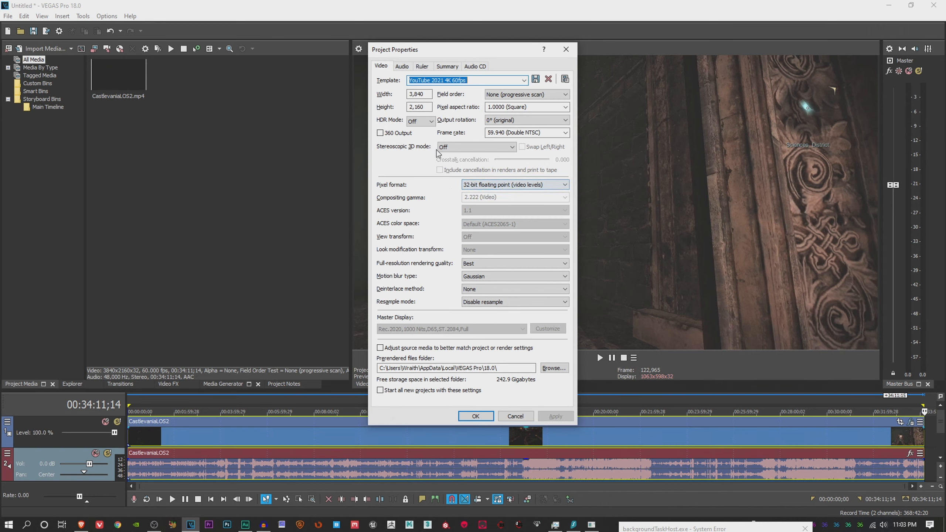
{"action": "left_click", "coordinate": [401, 68]}
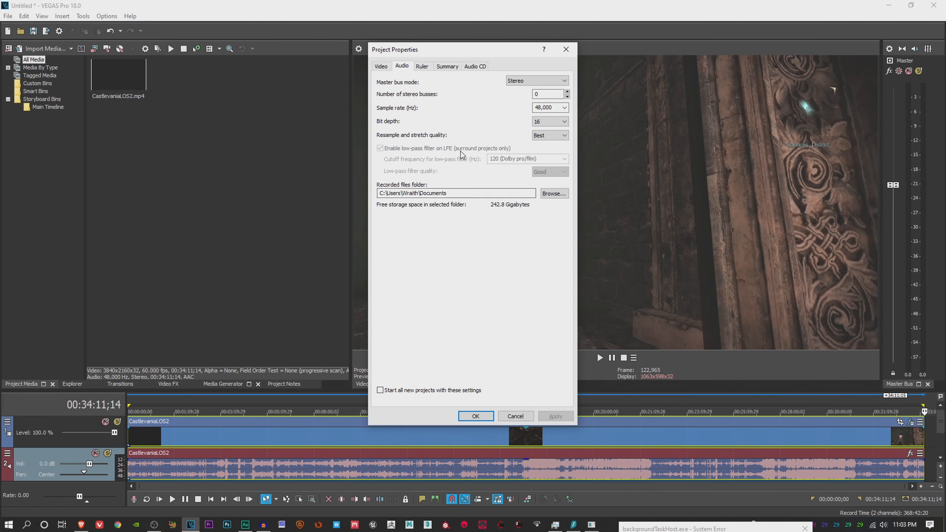
{"action": "left_click", "coordinate": [382, 67]}
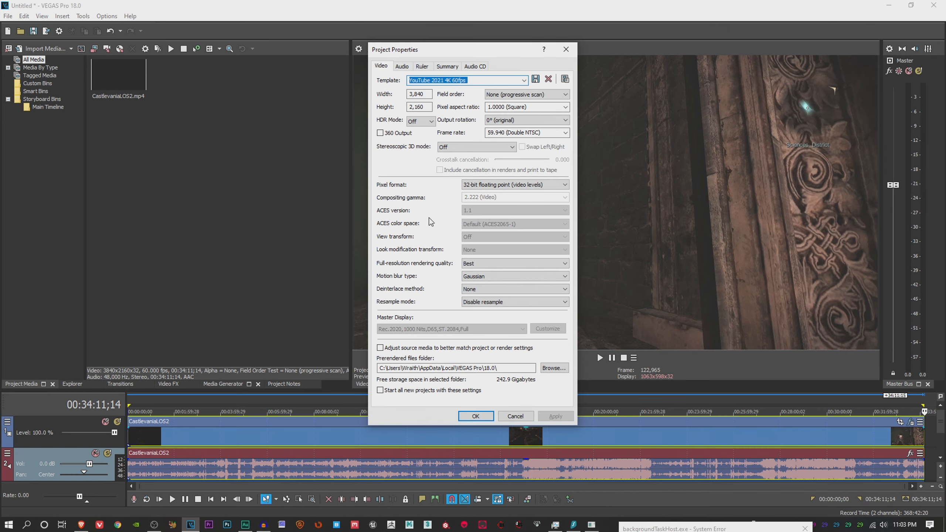
Try the YouTube 1440p 60fps 2021 template in the project properties, check its audio settings, and cancel the changes
{"action": "left_click", "coordinate": [525, 82]}
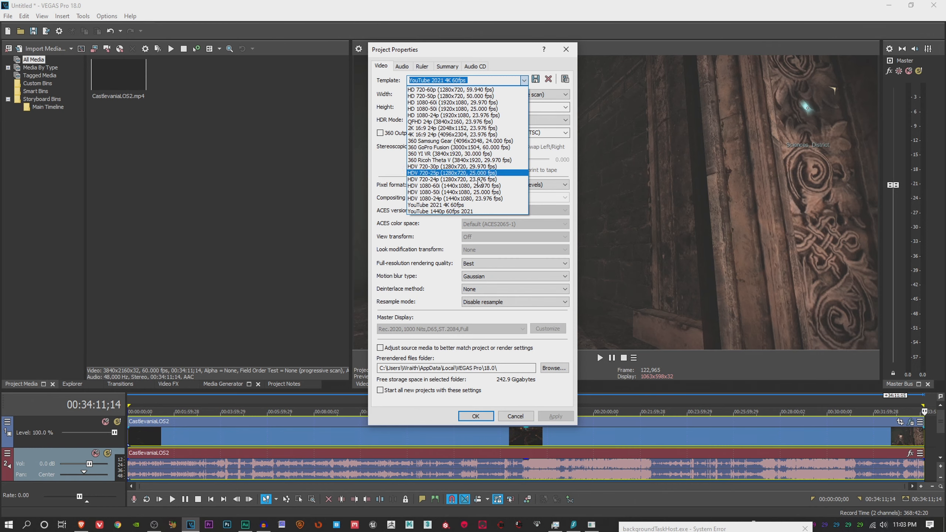
{"action": "left_click", "coordinate": [468, 212]}
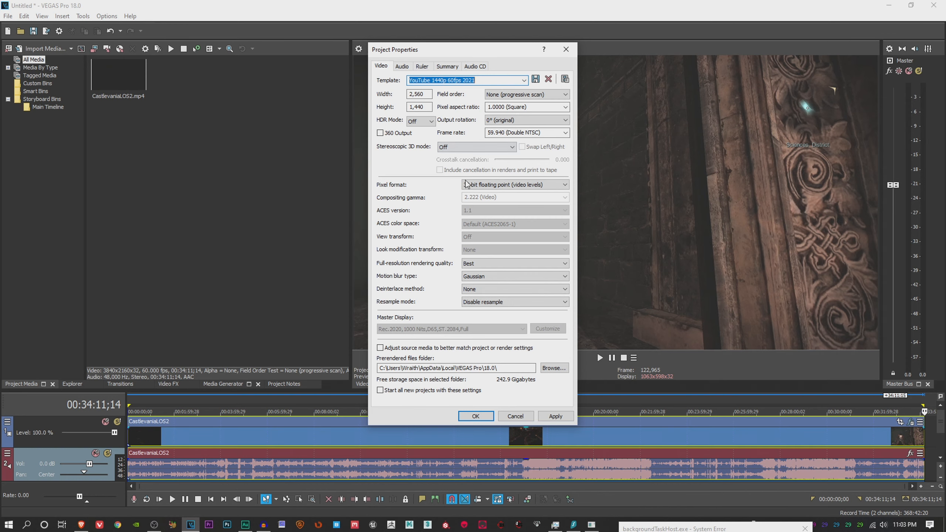
{"action": "left_click", "coordinate": [401, 67]}
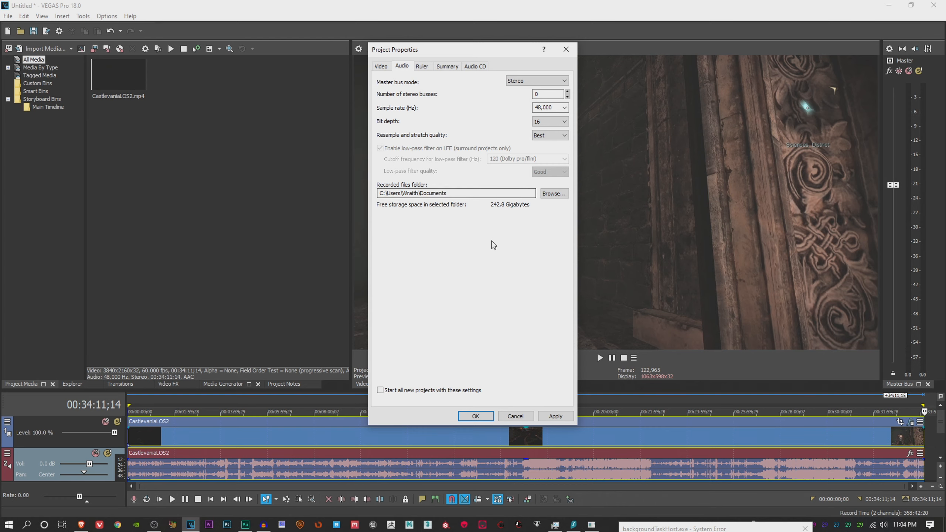
{"action": "left_click", "coordinate": [516, 415]}
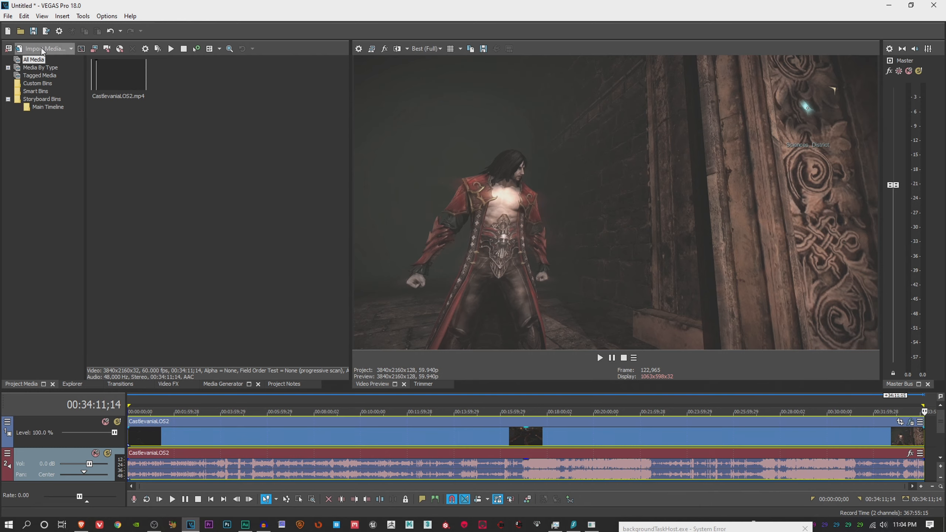
Examine the full list of MAGIX AVC/AAC MP4 render templates with the favorites-only filter turned off
{"action": "left_click", "coordinate": [9, 16]}
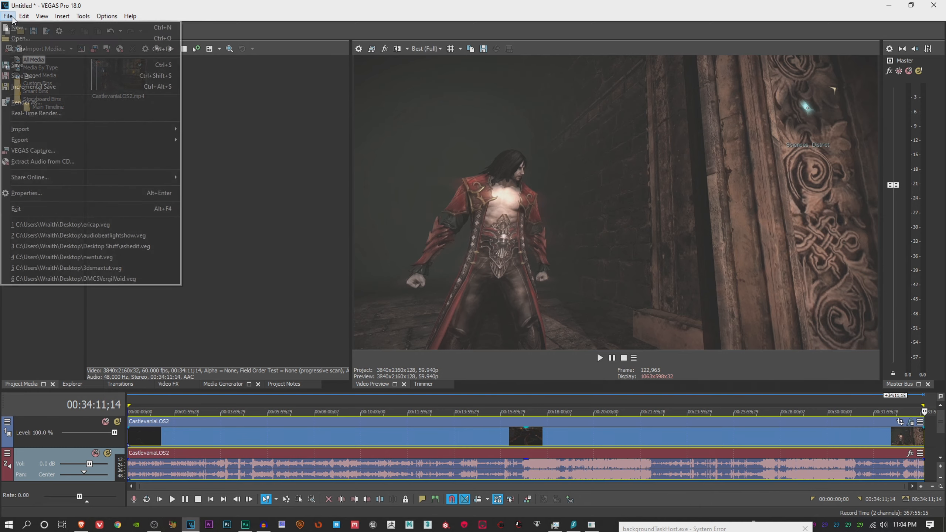
{"action": "left_click", "coordinate": [59, 101]}
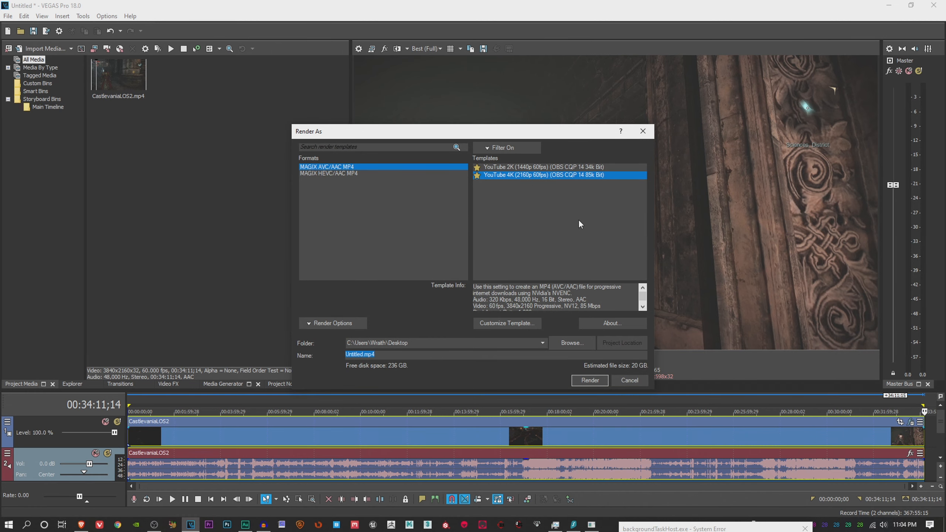
{"action": "left_click", "coordinate": [486, 149]}
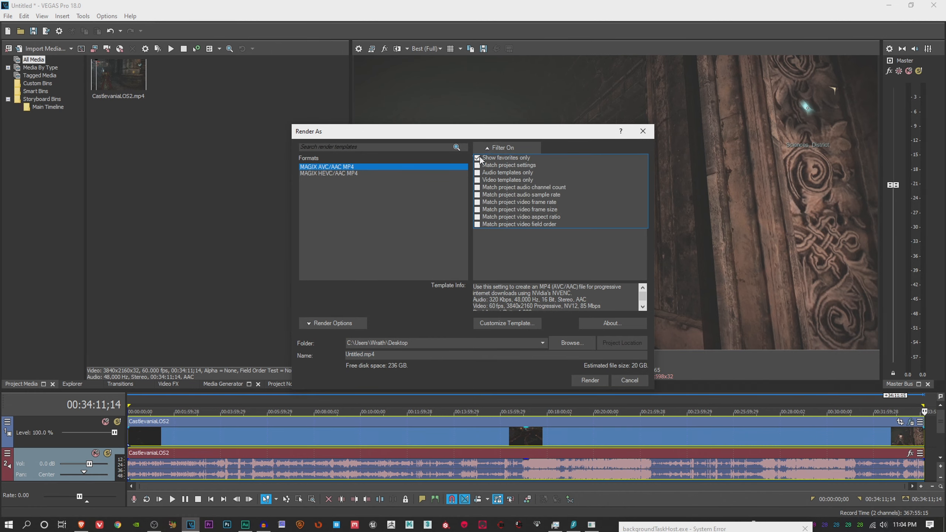
{"action": "left_click", "coordinate": [480, 157]}
{"action": "left_click", "coordinate": [582, 146]}
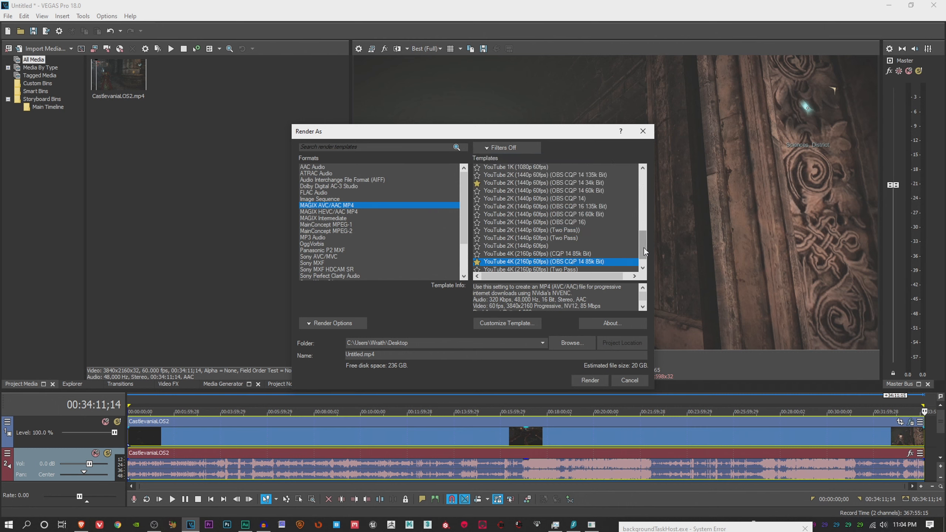
{"action": "left_click_drag", "start_coordinate": [644, 248], "coordinate": [643, 188]}
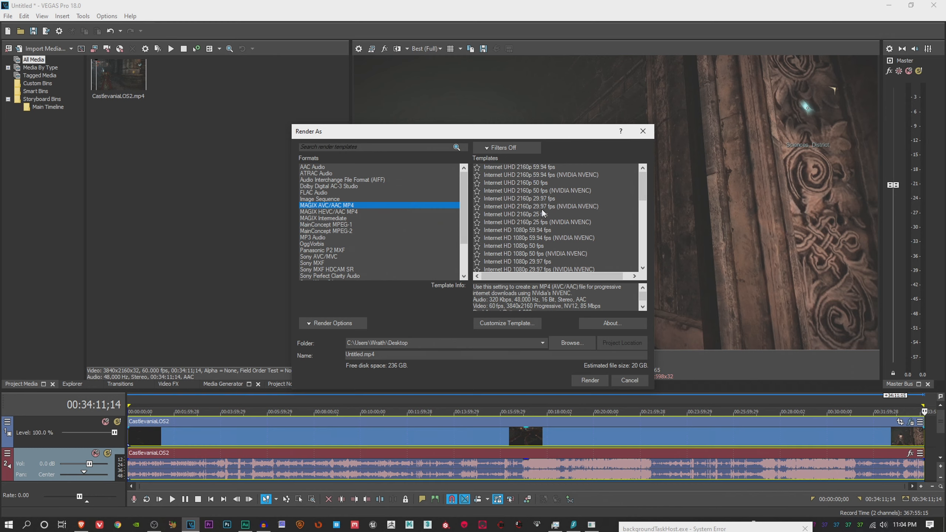
{"action": "scroll", "coordinate": [541, 209], "scroll_direction": "down", "scroll_amount": 2}
{"action": "scroll", "coordinate": [541, 209], "scroll_direction": "down", "scroll_amount": 10}
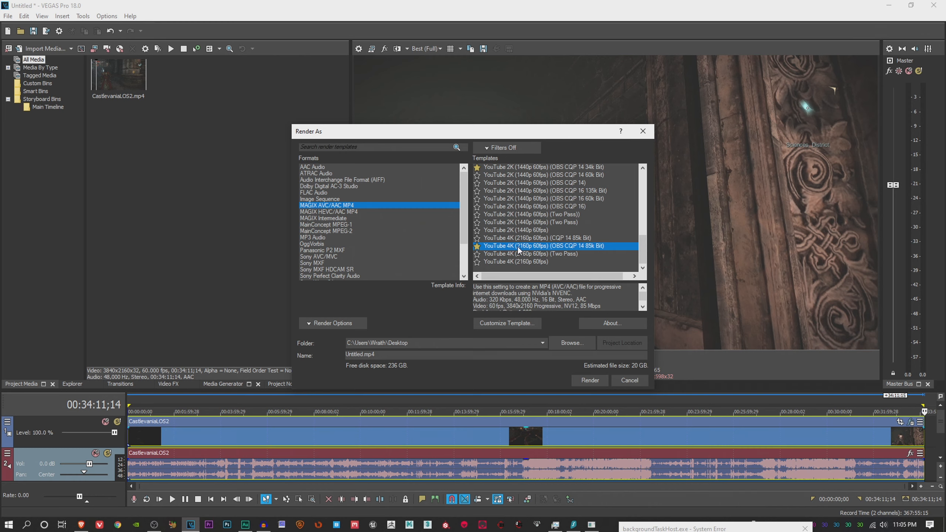
Limit the render templates to favorites only and leave the render setup without rendering
{"action": "left_click", "coordinate": [486, 149]}
{"action": "left_click", "coordinate": [478, 158]}
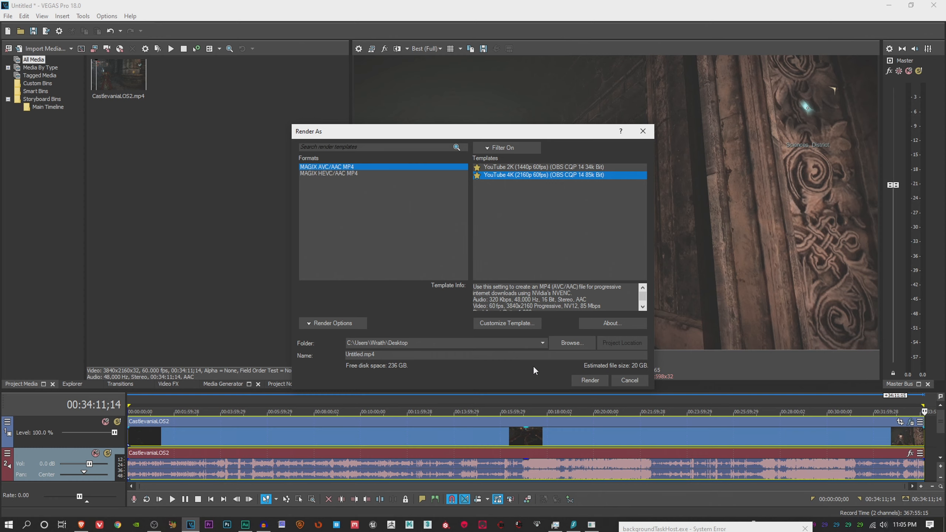
{"action": "left_click", "coordinate": [636, 381]}
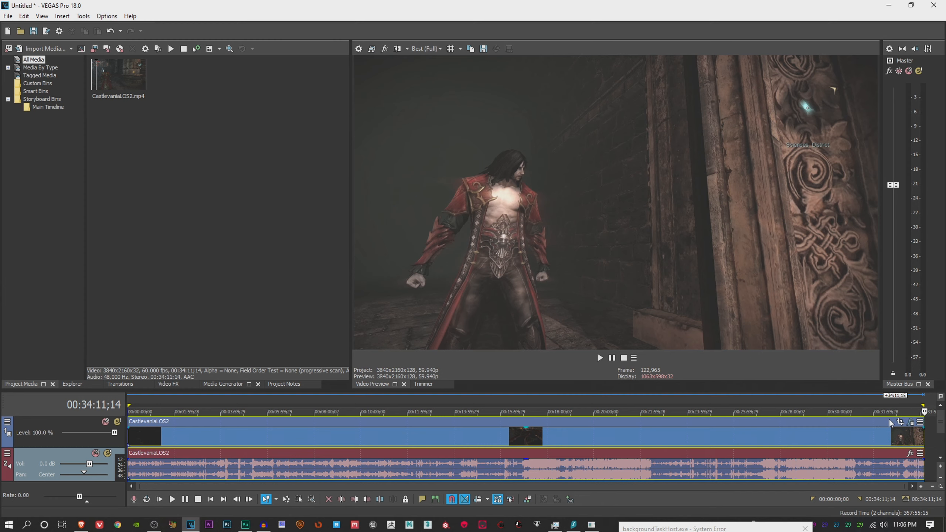
Disable the Levels, Brightness and Contrast, Smart Upscale and Sharpen effects on the CastlevaniaLOS2 video event
{"action": "left_click", "coordinate": [910, 422]}
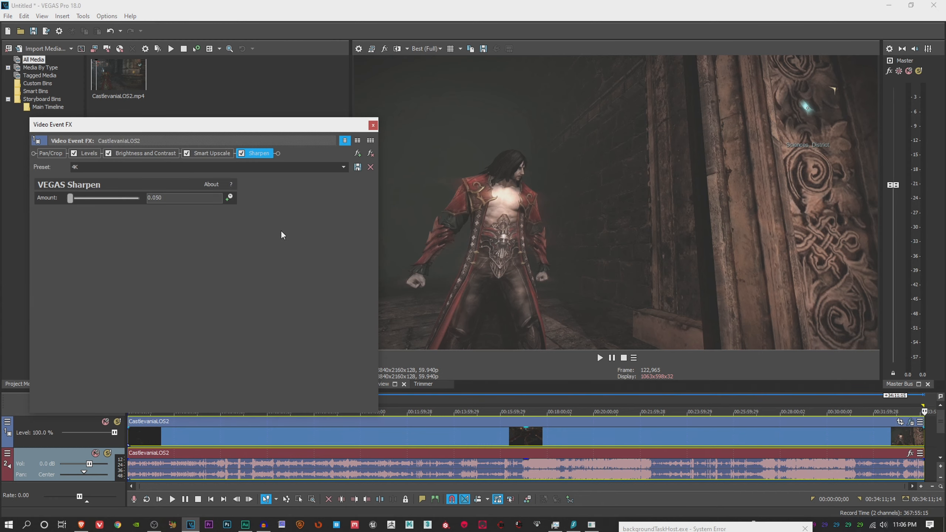
{"action": "left_click", "coordinate": [73, 153]}
{"action": "left_click", "coordinate": [108, 153]}
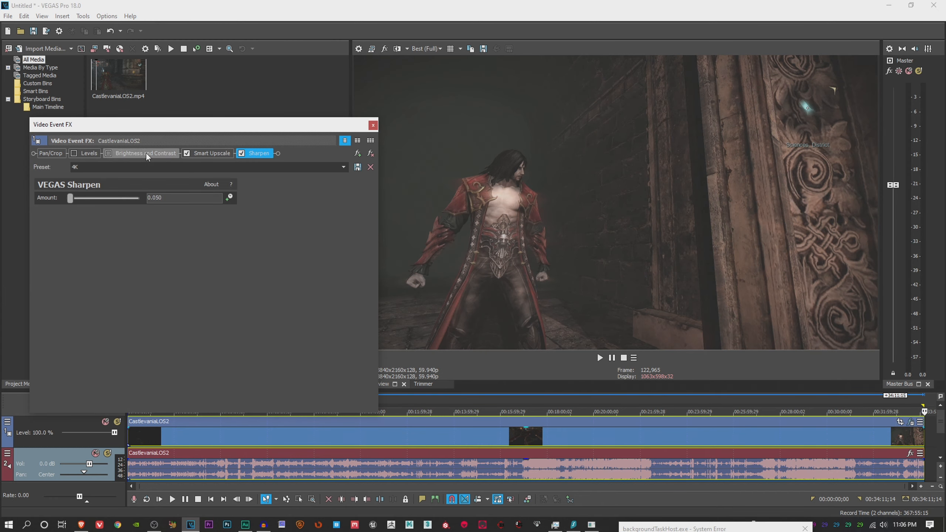
{"action": "left_click", "coordinate": [187, 153]}
{"action": "left_click", "coordinate": [241, 153]}
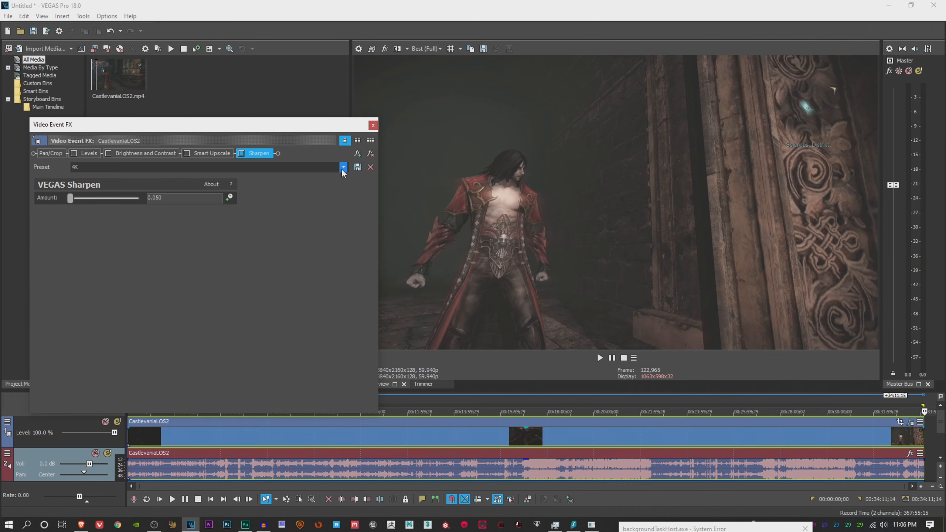
Inspect the Levels effect's values and available presets, keeping the Computer RGB to Studio RGB (Custom) preset
{"action": "left_click", "coordinate": [89, 153]}
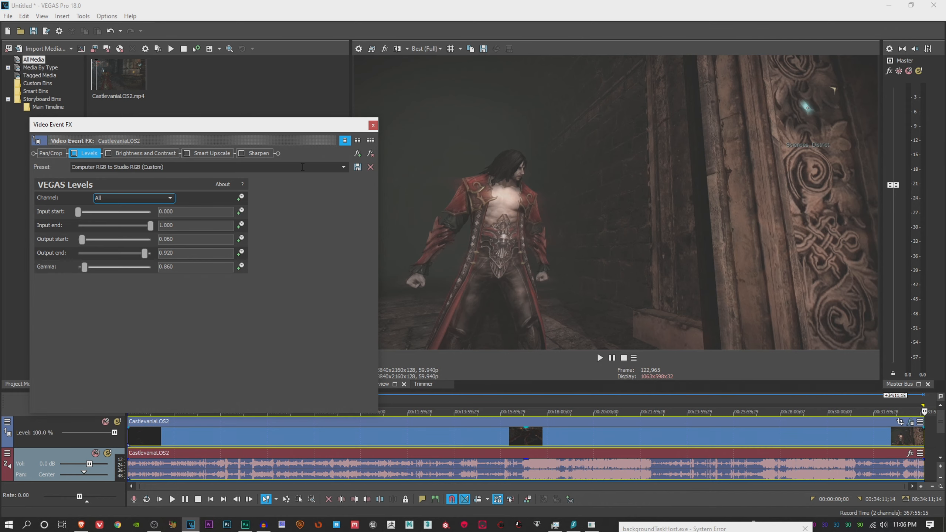
{"action": "left_click", "coordinate": [344, 167]}
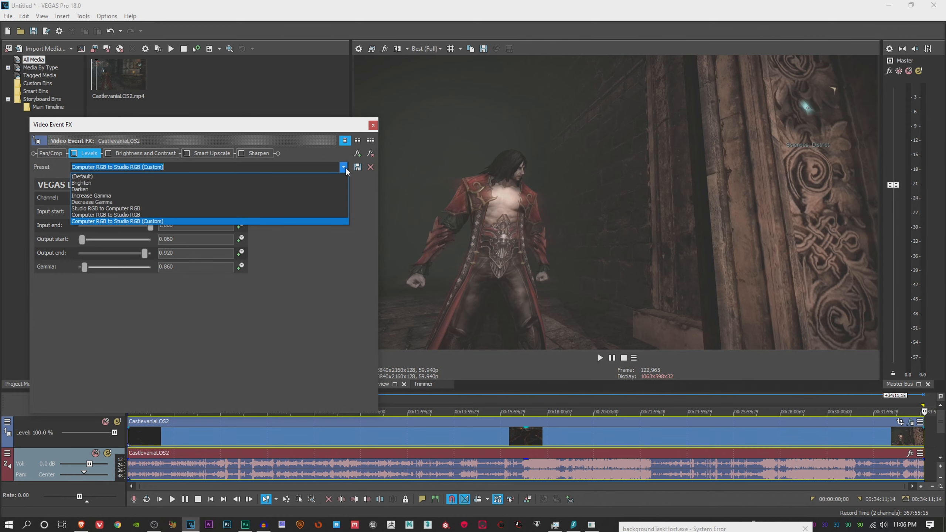
{"action": "left_click", "coordinate": [329, 150]}
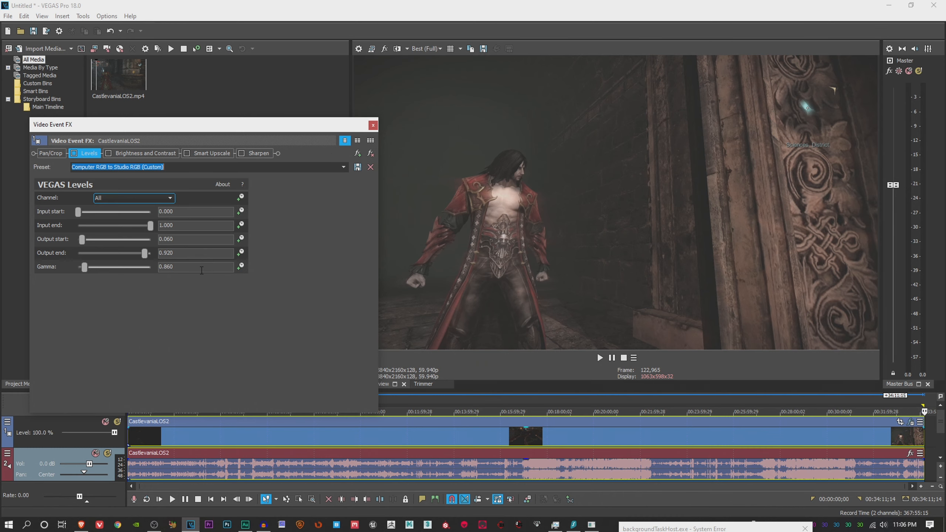
Compare the preview with the Levels effect on and off, leaving Levels enabled
{"action": "left_click", "coordinate": [74, 153]}
{"action": "left_click", "coordinate": [74, 154]}
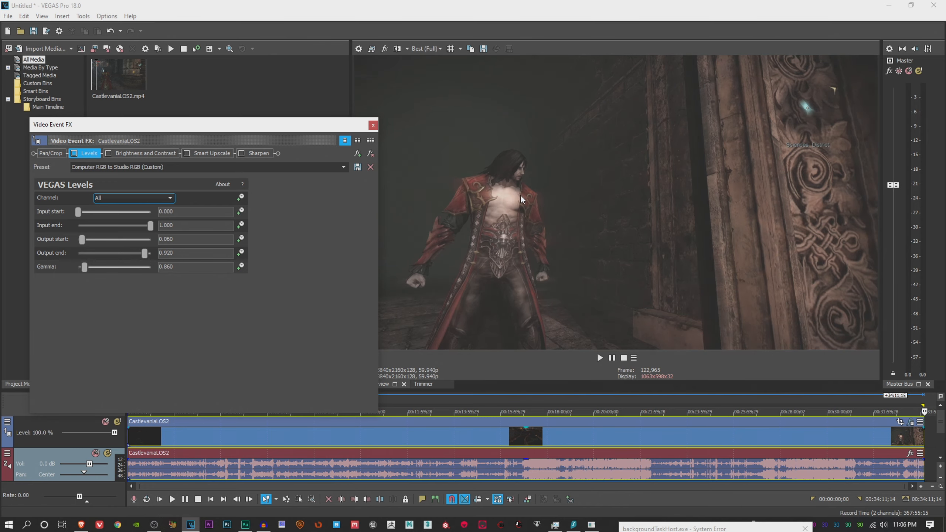
{"action": "left_click", "coordinate": [74, 154]}
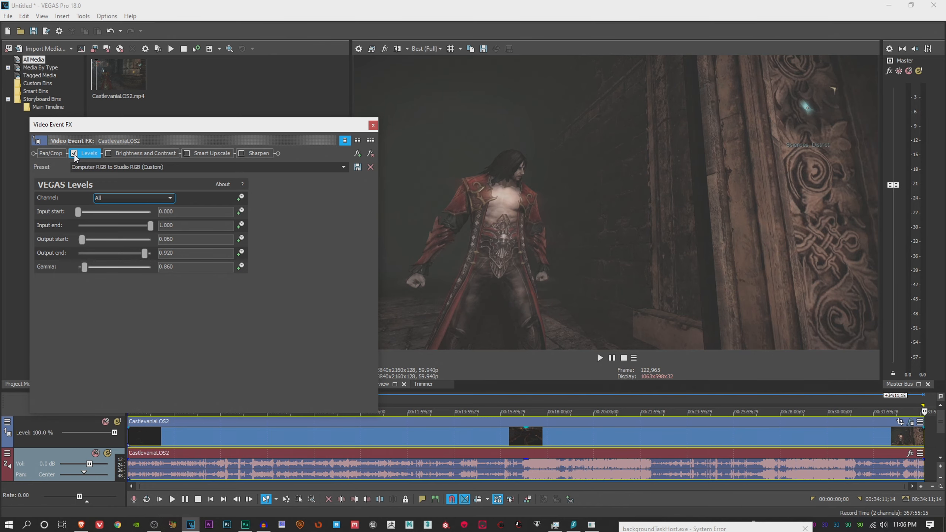
{"action": "left_click", "coordinate": [74, 154]}
{"action": "left_click", "coordinate": [74, 154]}
Enable Brightness and Contrast and compare the preview without and with Levels, leaving both effects enabled
{"action": "left_click", "coordinate": [109, 153]}
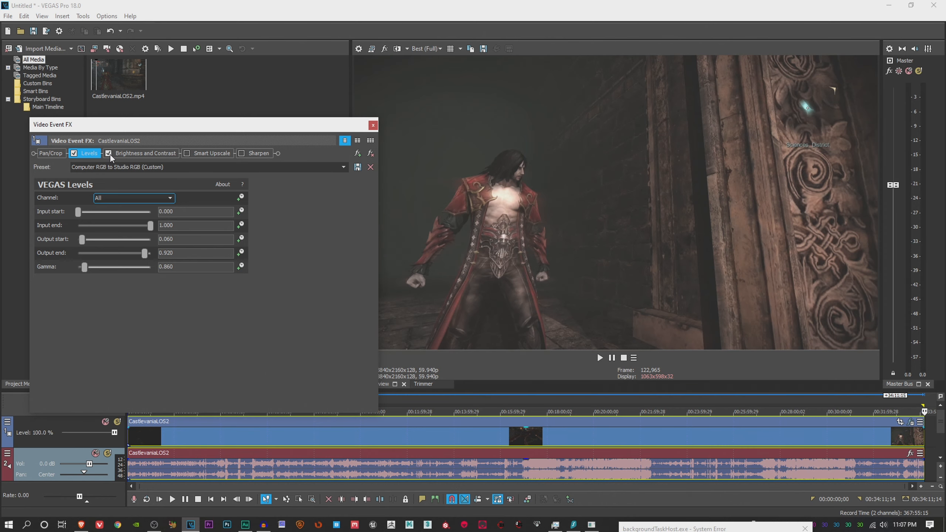
{"action": "left_click", "coordinate": [74, 153]}
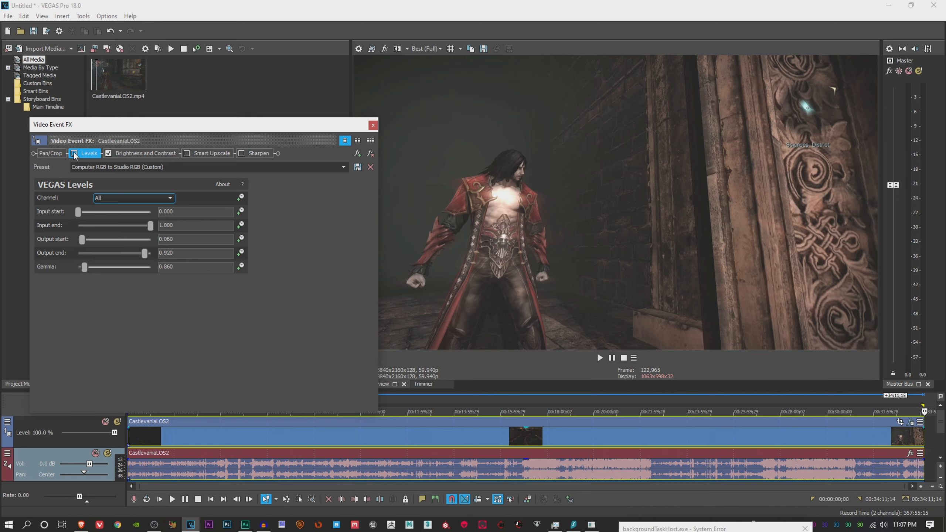
{"action": "left_click", "coordinate": [74, 153]}
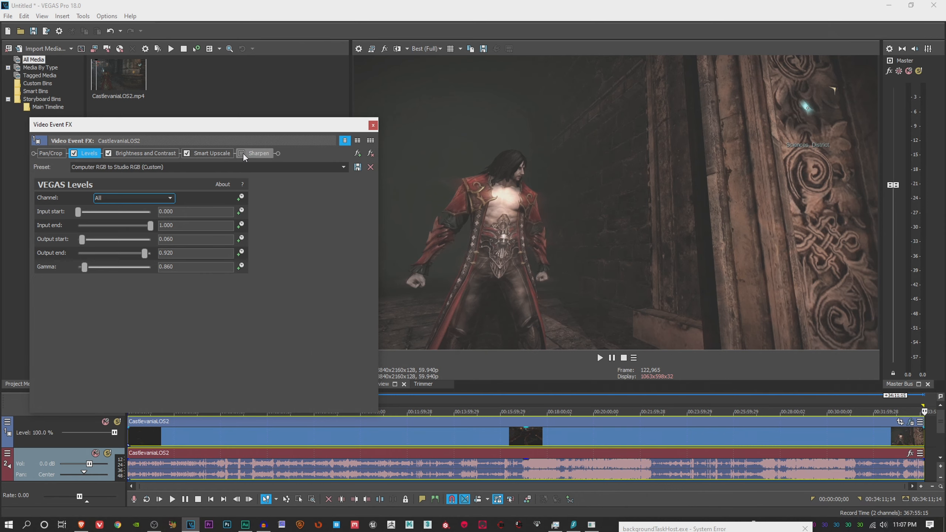
Try the 2K preset on the Smart Upscale effect and set it to the 4K preset
{"action": "left_click", "coordinate": [217, 152]}
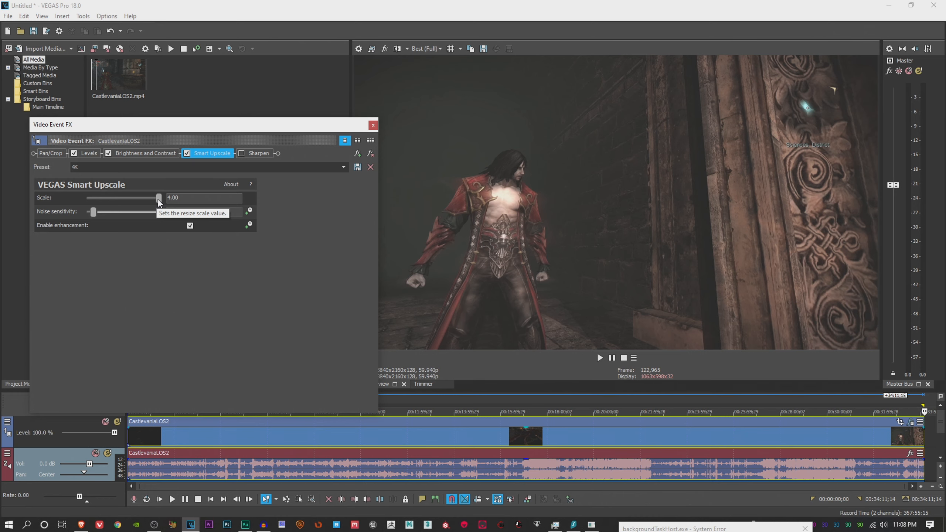
{"action": "left_click", "coordinate": [343, 168]}
{"action": "left_click", "coordinate": [310, 188]}
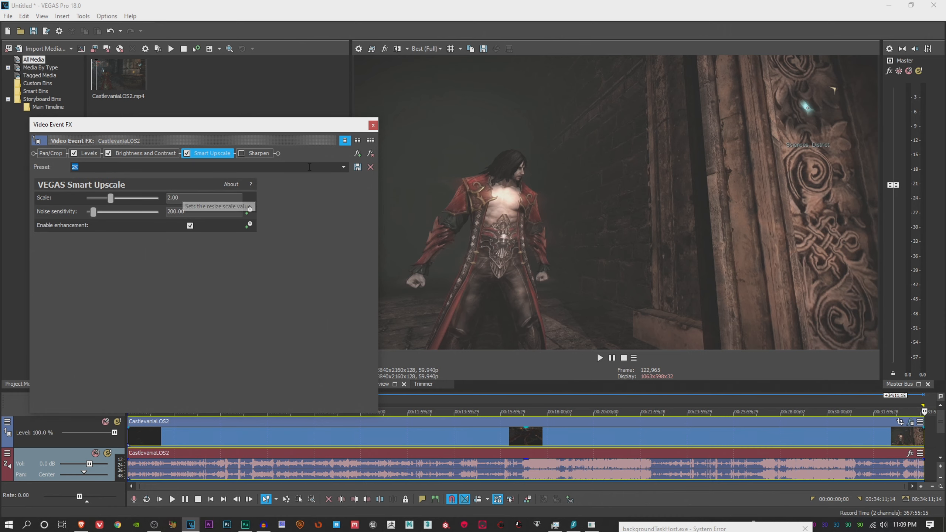
{"action": "left_click", "coordinate": [341, 167]}
{"action": "left_click", "coordinate": [286, 192]}
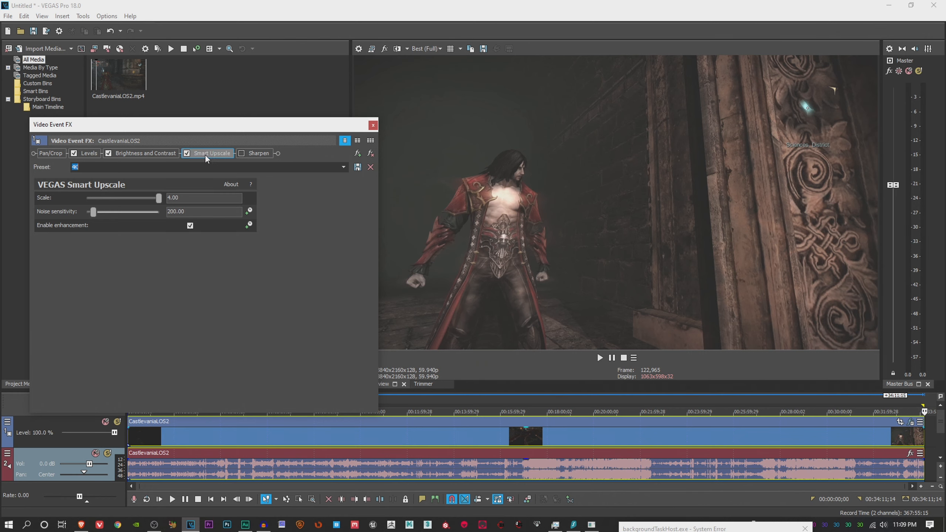
Enable the Sharpen effect on the video event and close its effect settings
{"action": "left_click", "coordinate": [251, 152]}
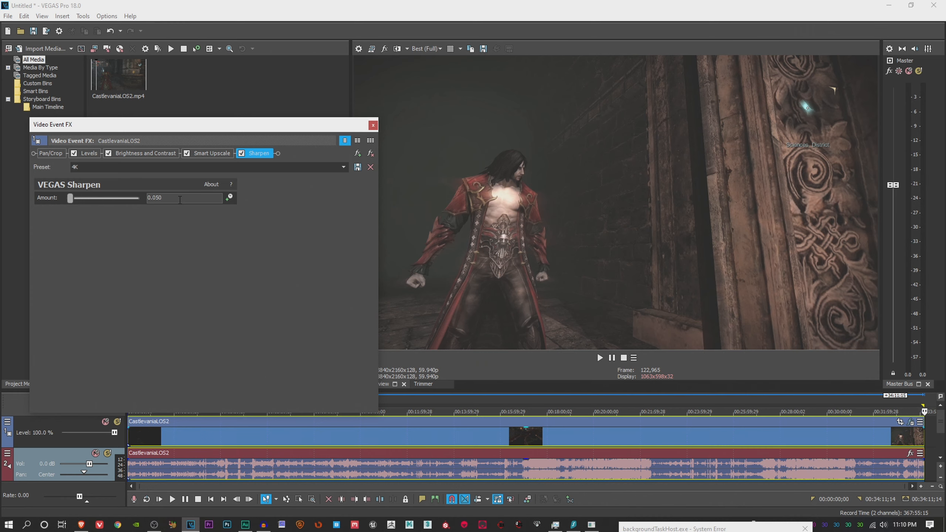
{"action": "left_click", "coordinate": [373, 126]}
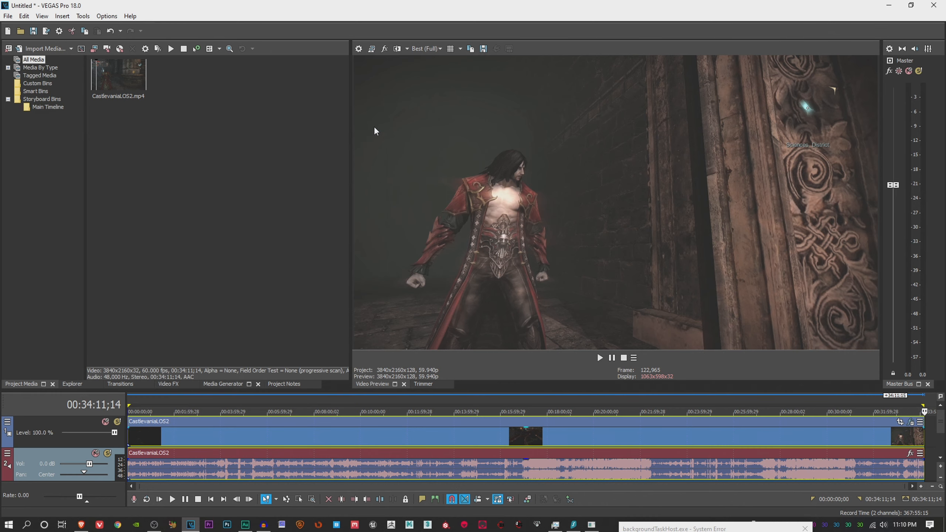